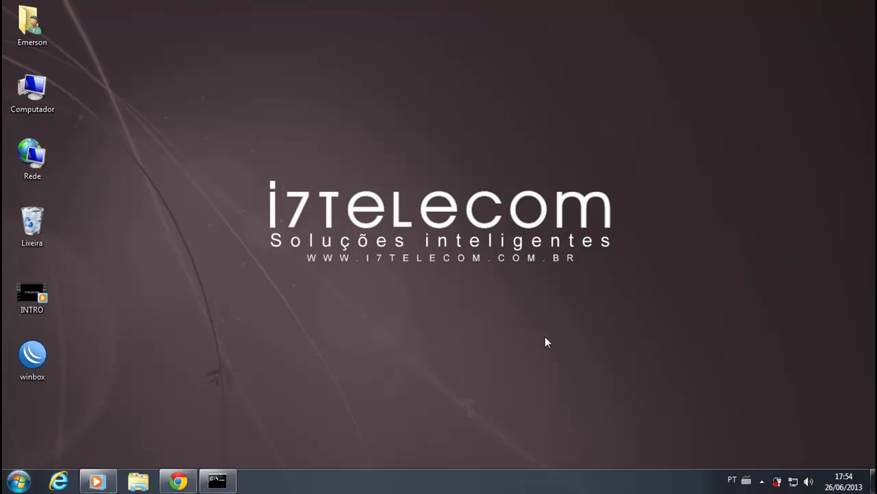
Open WinBox and target the discovered router, first by MAC address 00:0C:42:D4:7F:98 and finally by IP address 192.168.50.1
{"action": "double_click", "coordinate": [41, 357]}
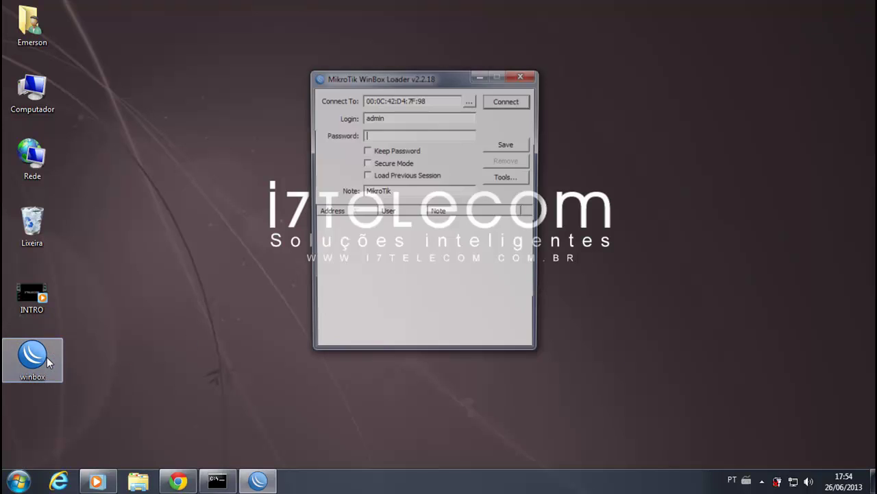
{"action": "left_click", "coordinate": [456, 135]}
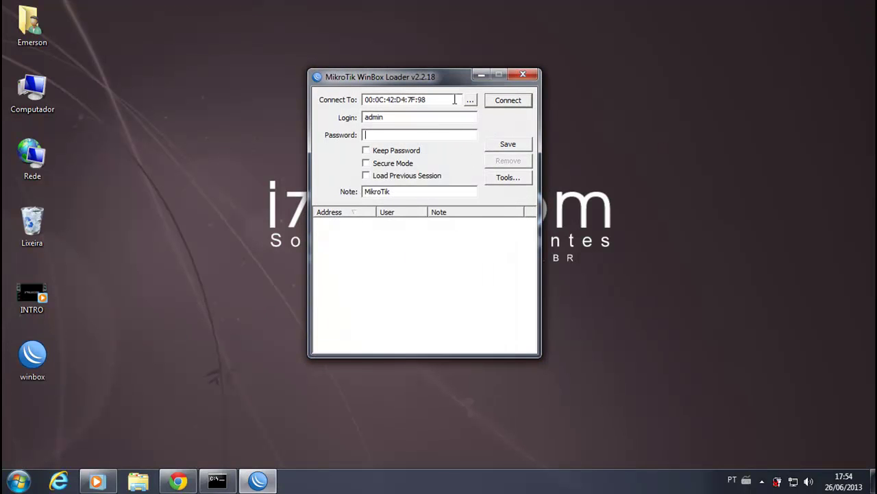
{"action": "left_click_drag", "start_coordinate": [455, 99], "coordinate": [348, 117]}
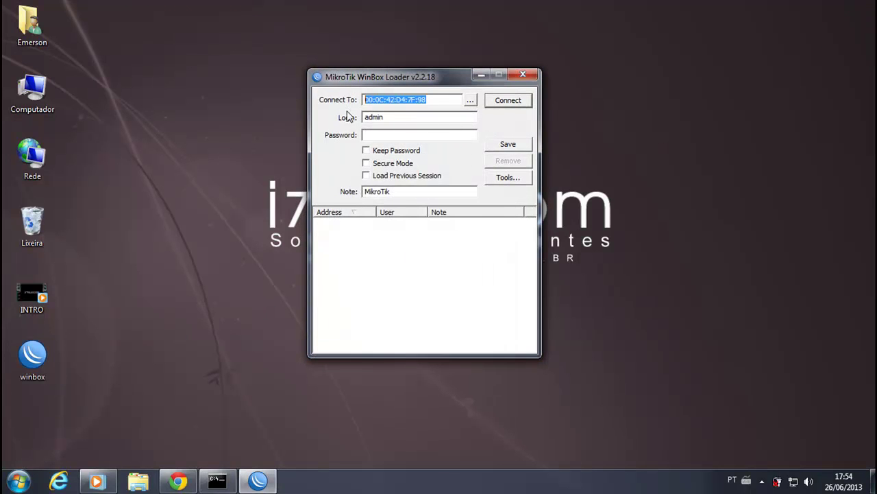
{"action": "left_click", "coordinate": [440, 100]}
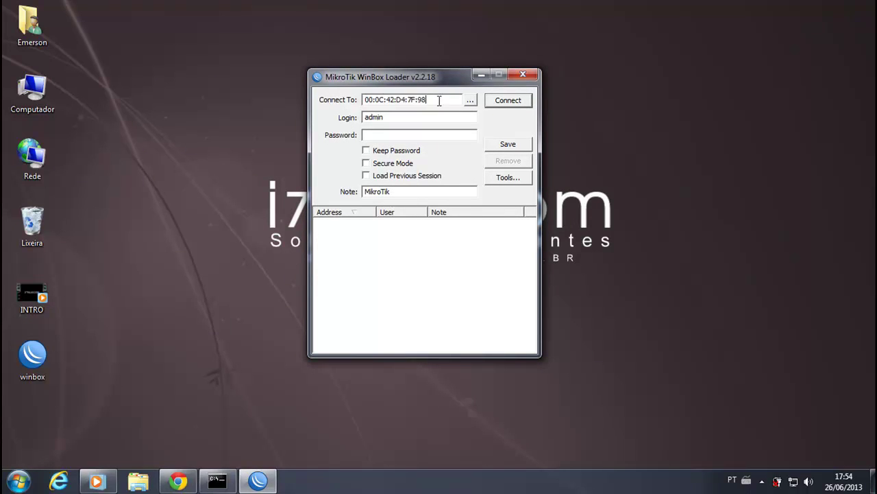
{"action": "left_click_drag", "start_coordinate": [440, 100], "coordinate": [364, 102]}
{"action": "left_click", "coordinate": [435, 100]}
{"action": "double_click", "coordinate": [435, 99]}
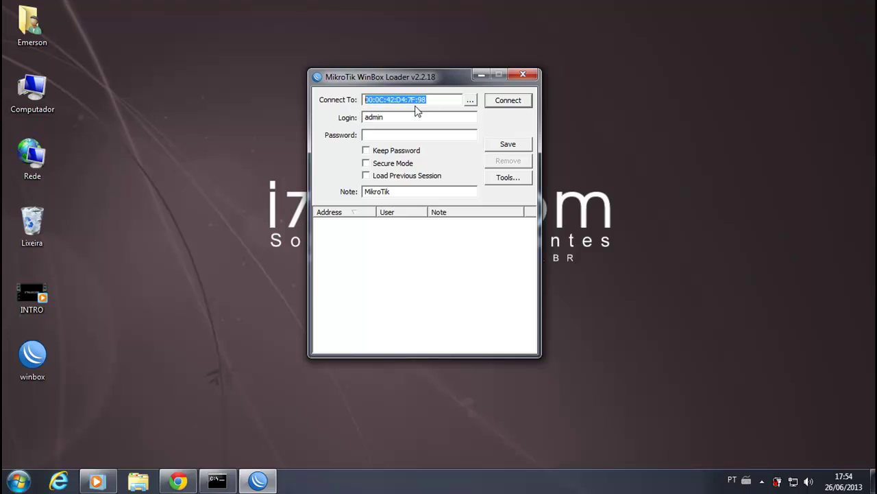
{"action": "left_click", "coordinate": [468, 101]}
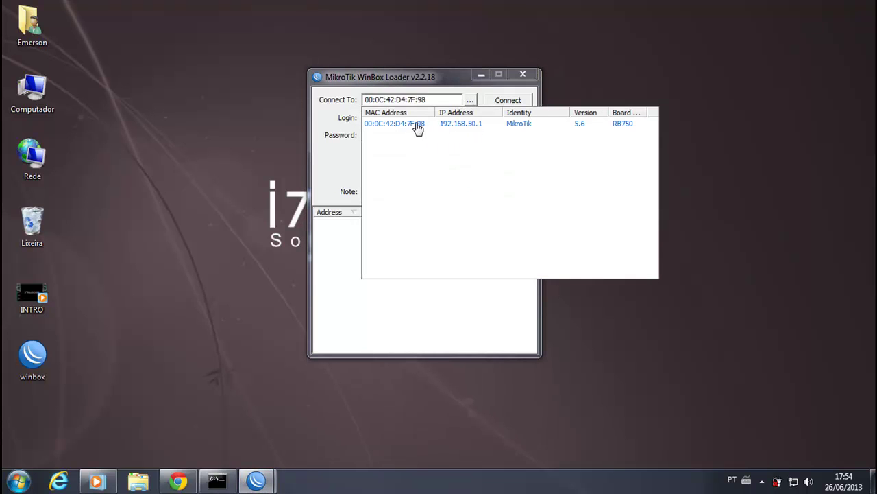
{"action": "double_click", "coordinate": [415, 124]}
{"action": "left_click", "coordinate": [471, 102]}
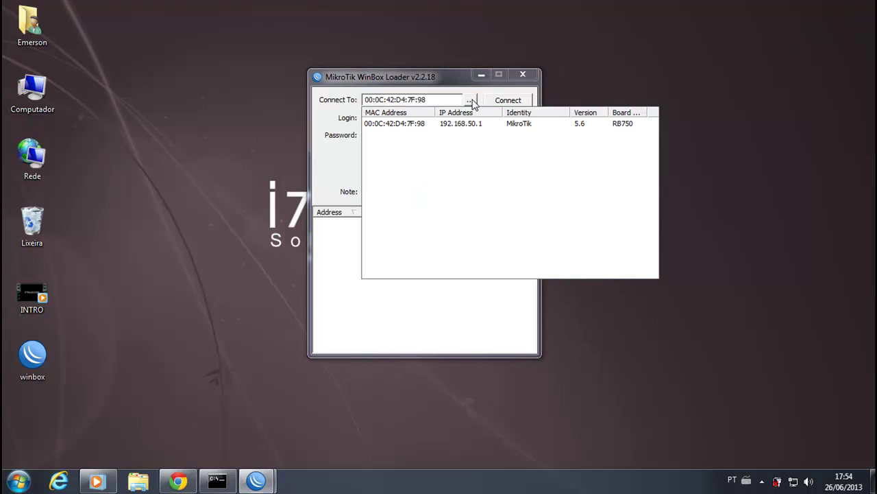
{"action": "left_click", "coordinate": [471, 130]}
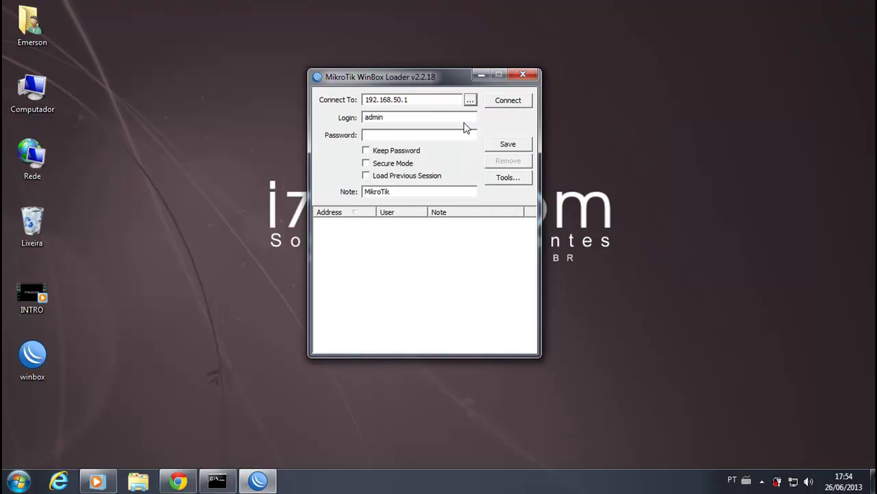
{"action": "left_click_drag", "start_coordinate": [435, 101], "coordinate": [337, 105]}
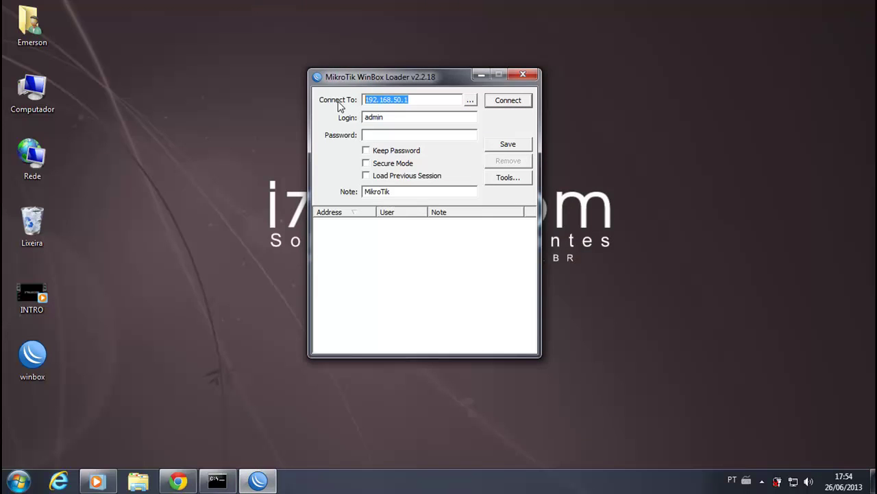
{"action": "left_click", "coordinate": [401, 118]}
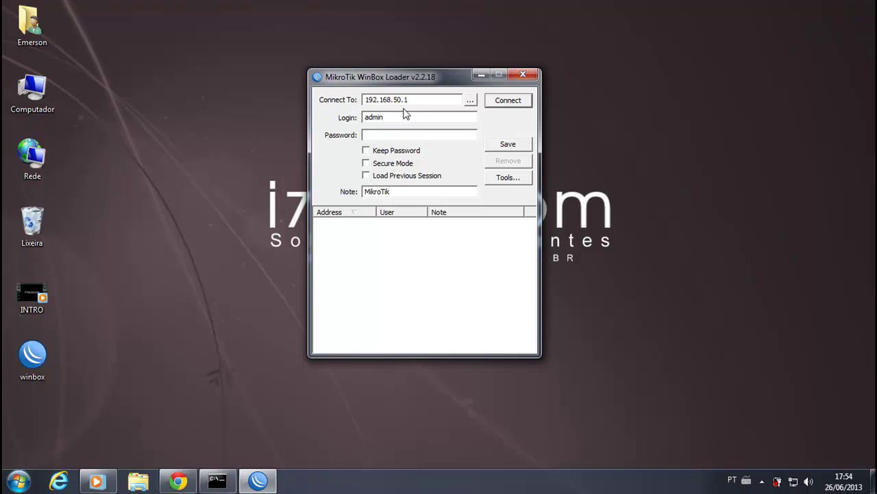
{"action": "left_click_drag", "start_coordinate": [420, 100], "coordinate": [357, 97]}
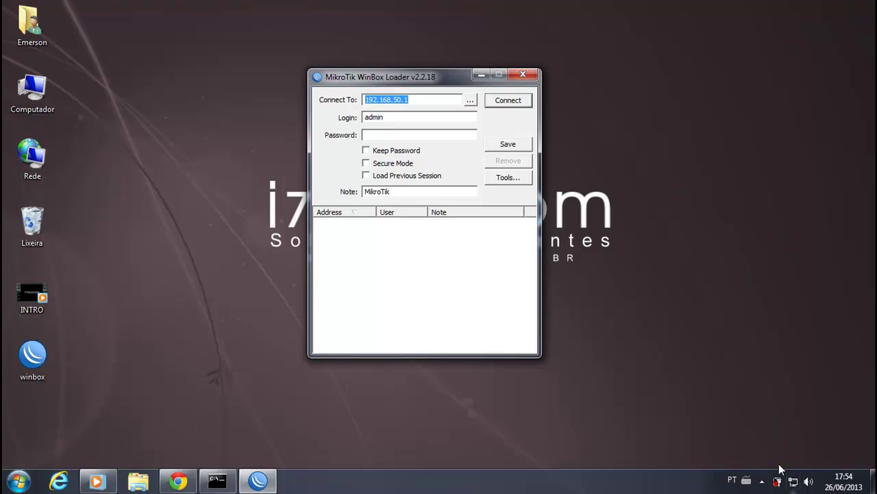
{"action": "left_click", "coordinate": [807, 398]}
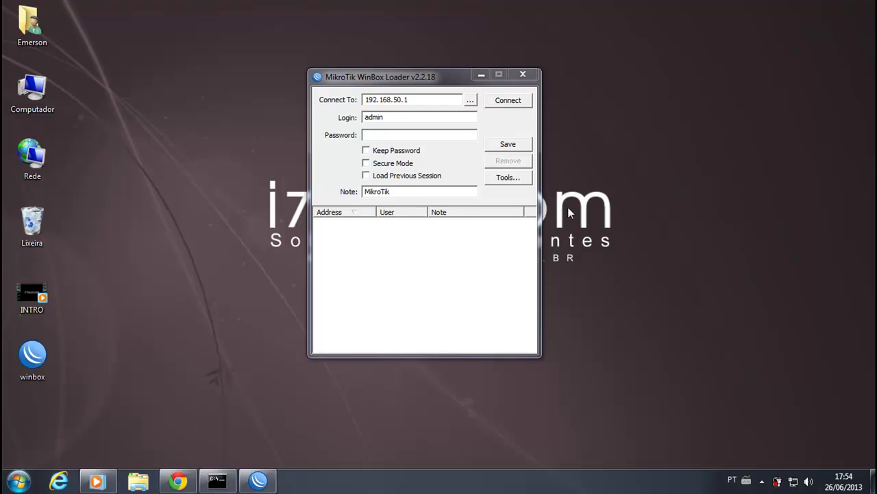
{"action": "left_click_drag", "start_coordinate": [411, 100], "coordinate": [367, 102]}
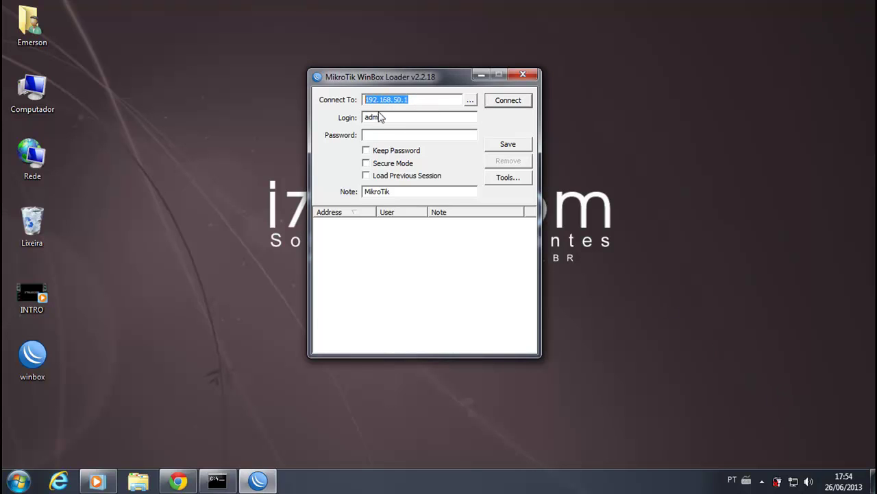
{"action": "left_click", "coordinate": [417, 100]}
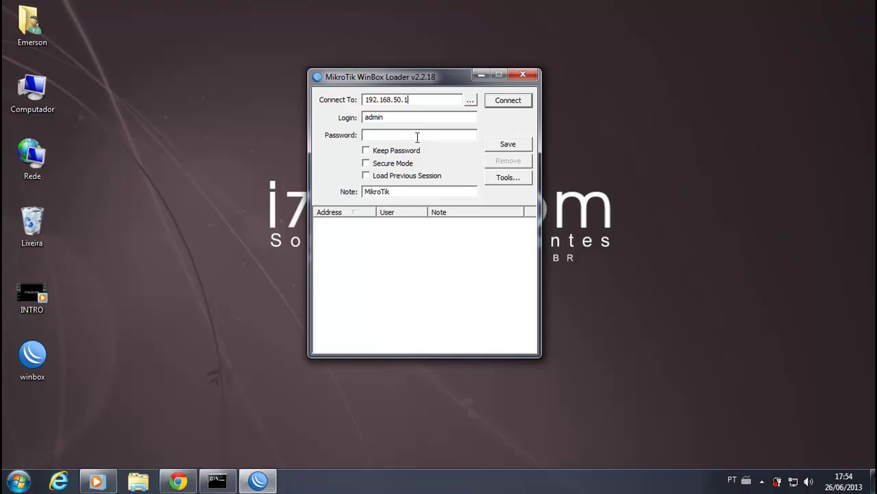
Reselect 192.168.50.1 from the discovered routers and connect as admin with a blank password
{"action": "left_click", "coordinate": [470, 100]}
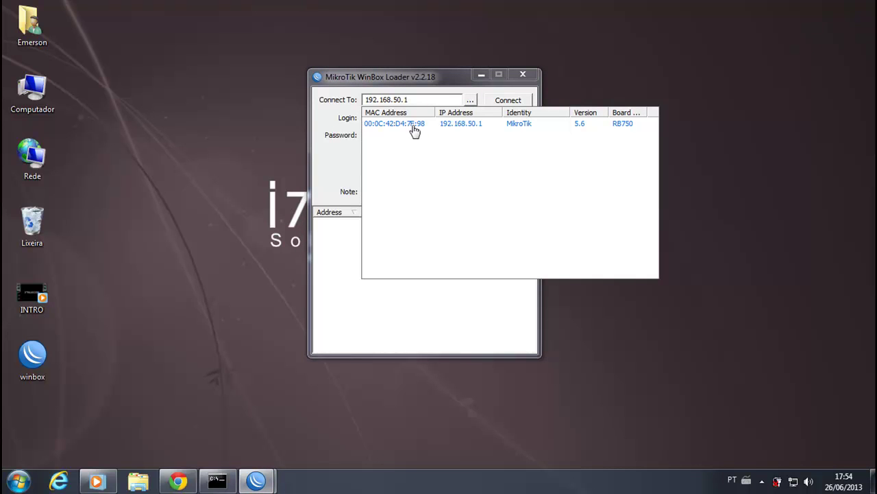
{"action": "left_click", "coordinate": [470, 127]}
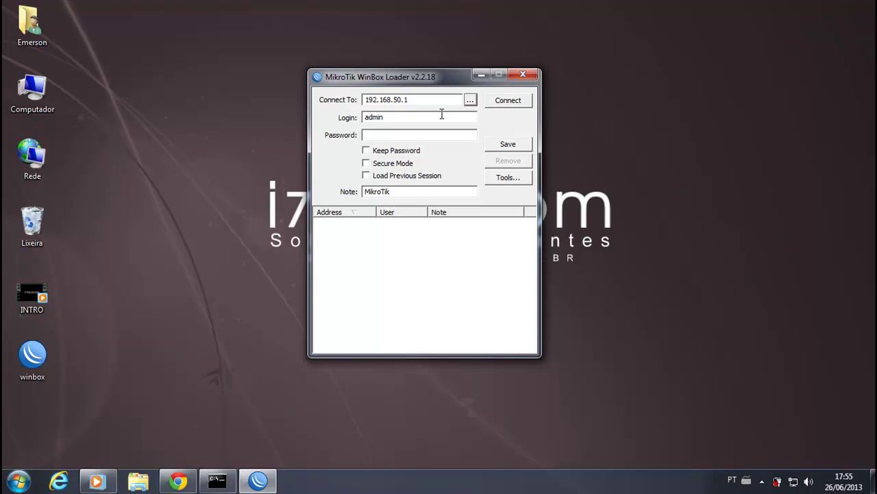
{"action": "left_click", "coordinate": [441, 115]}
{"action": "double_click", "coordinate": [429, 116]}
{"action": "left_click", "coordinate": [394, 134]}
{"action": "left_click", "coordinate": [514, 103]}
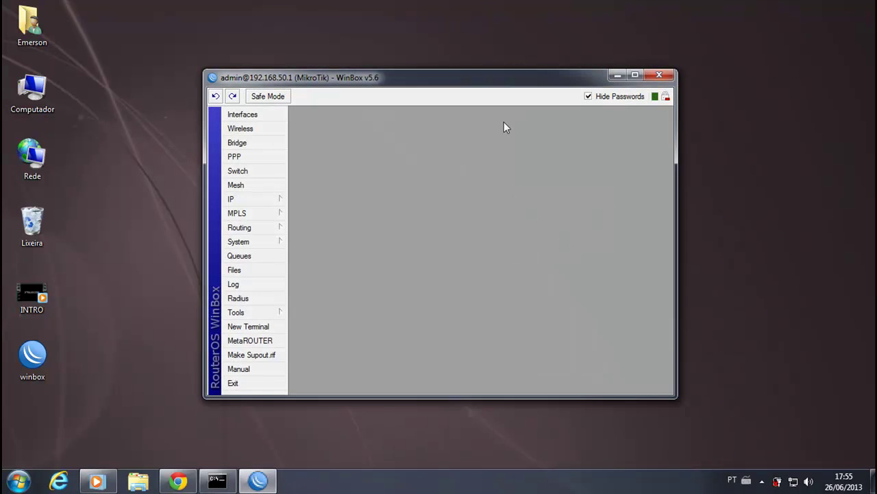
Maximize the WinBox session and create a backup of the router configuration in the File List
{"action": "double_click", "coordinate": [501, 78]}
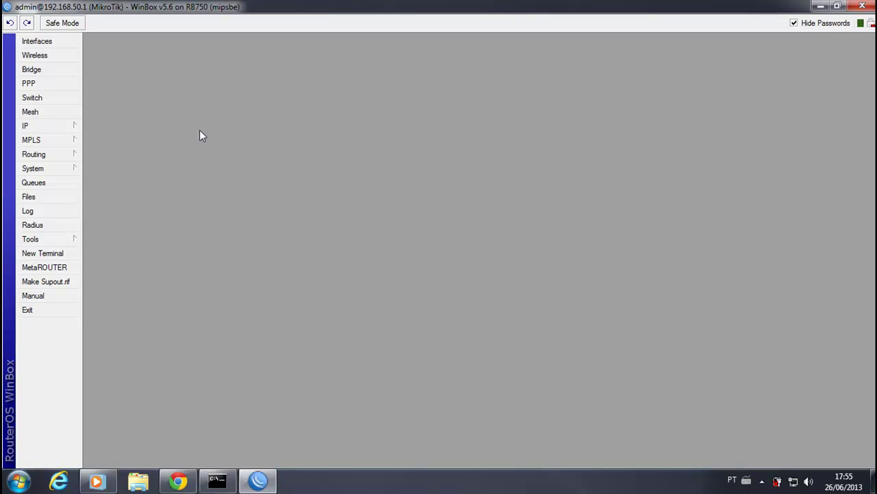
{"action": "left_click", "coordinate": [46, 201]}
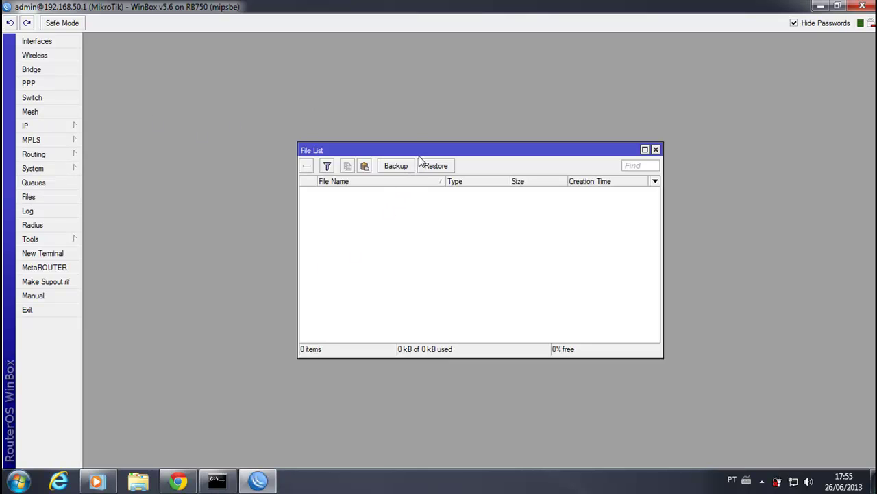
{"action": "left_click_drag", "start_coordinate": [414, 150], "coordinate": [393, 87]}
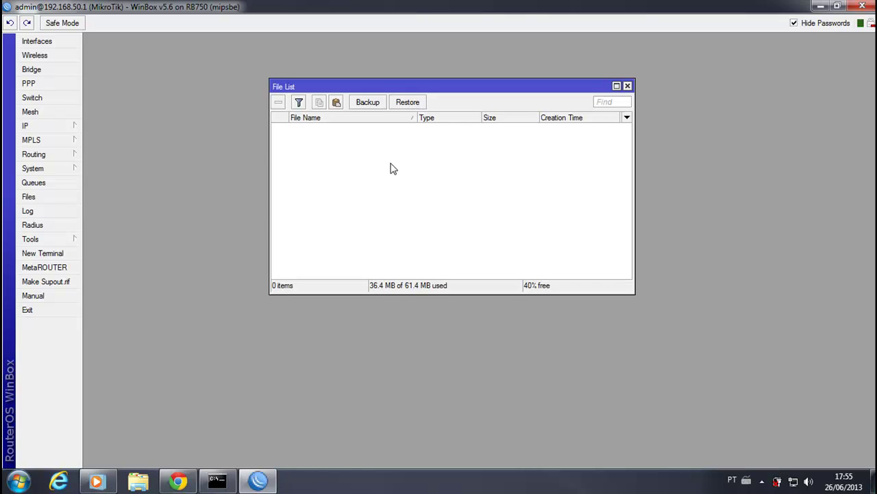
{"action": "left_click", "coordinate": [370, 105]}
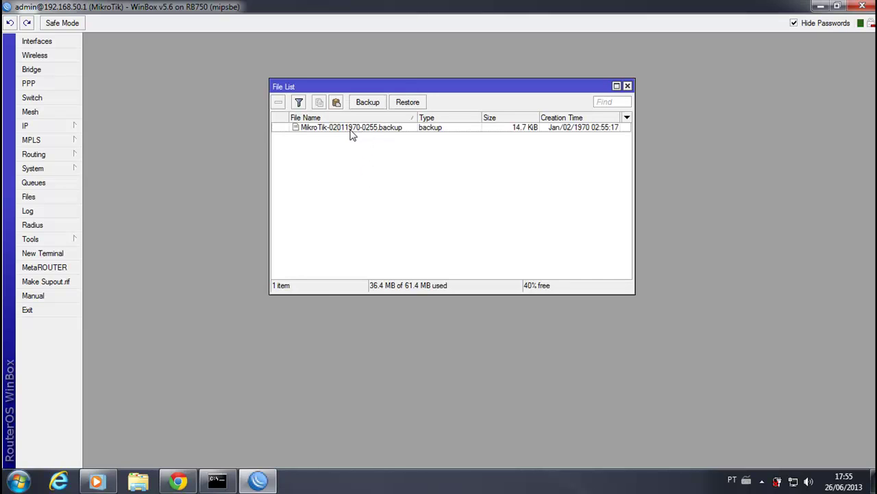
Restore the session window to a smaller size and arrange it and the File List so the desktop is accessible
{"action": "left_click", "coordinate": [351, 130]}
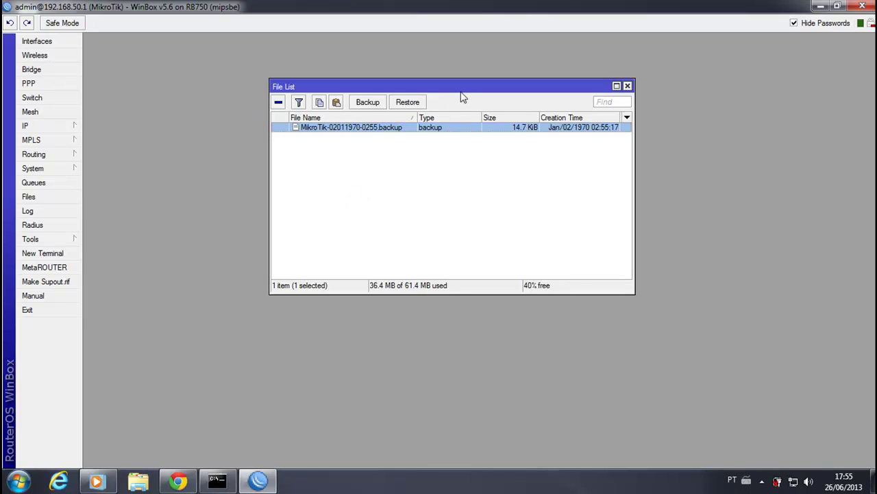
{"action": "left_click_drag", "start_coordinate": [463, 98], "coordinate": [483, 158]}
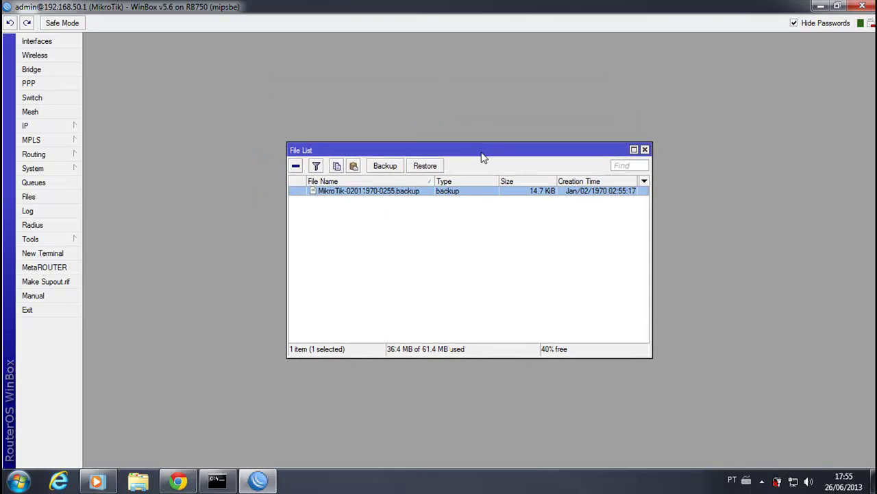
{"action": "left_click", "coordinate": [837, 6]}
{"action": "left_click_drag", "start_coordinate": [578, 84], "coordinate": [572, 39]}
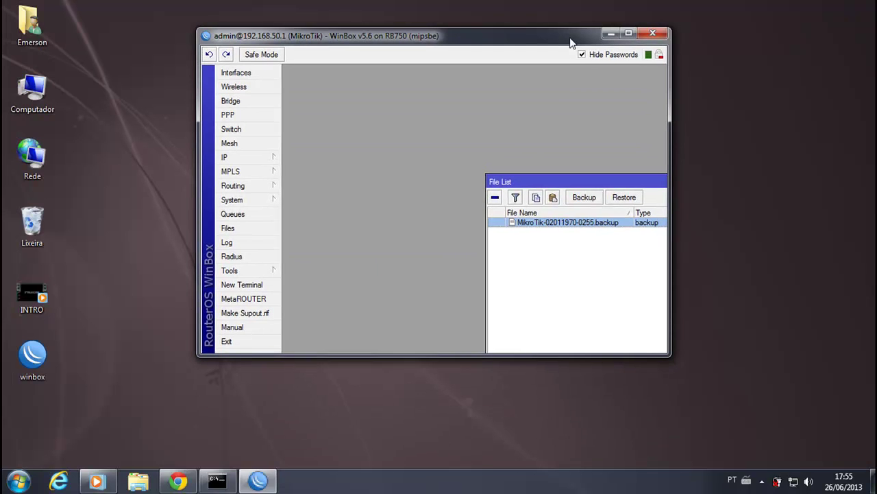
{"action": "left_click_drag", "start_coordinate": [522, 180], "coordinate": [357, 88]}
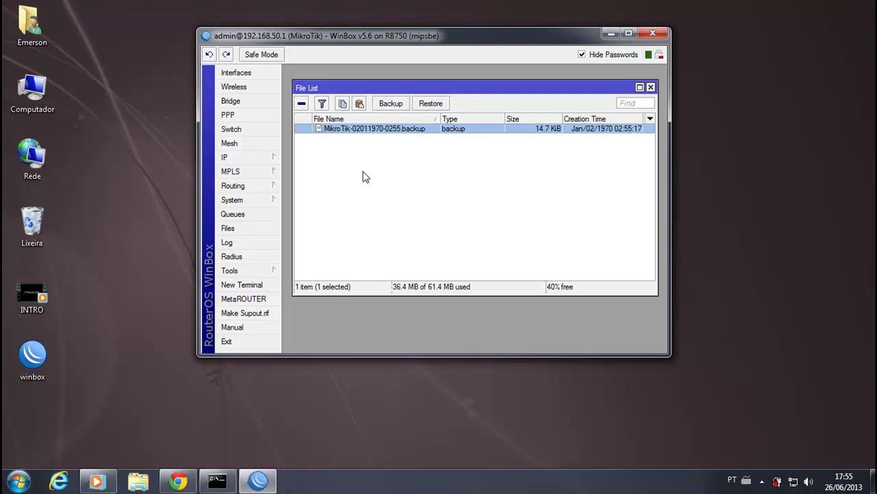
Copy the backup file from the router's File List to the Windows desktop
{"action": "left_click", "coordinate": [404, 191]}
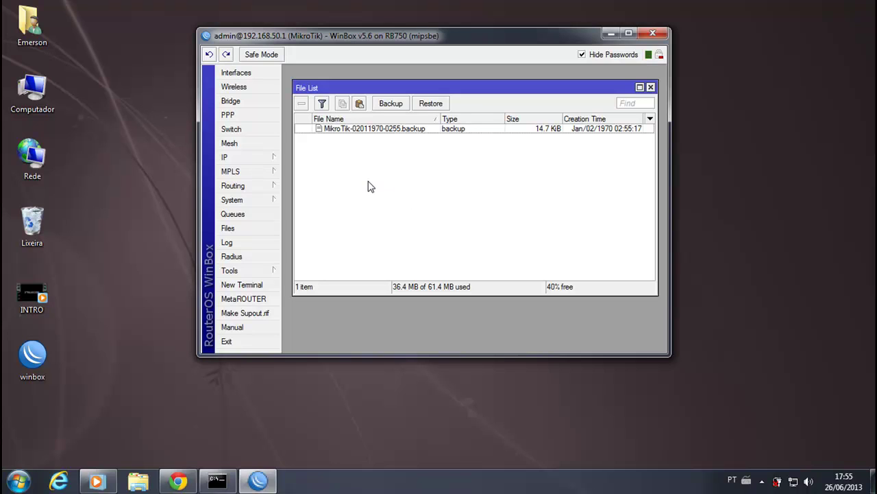
{"action": "left_click", "coordinate": [371, 130]}
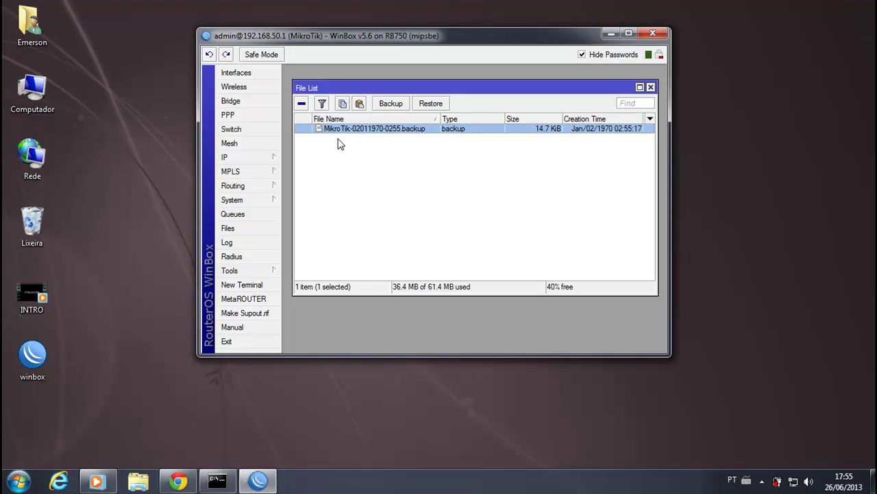
{"action": "left_click_drag", "start_coordinate": [328, 135], "coordinate": [173, 395]}
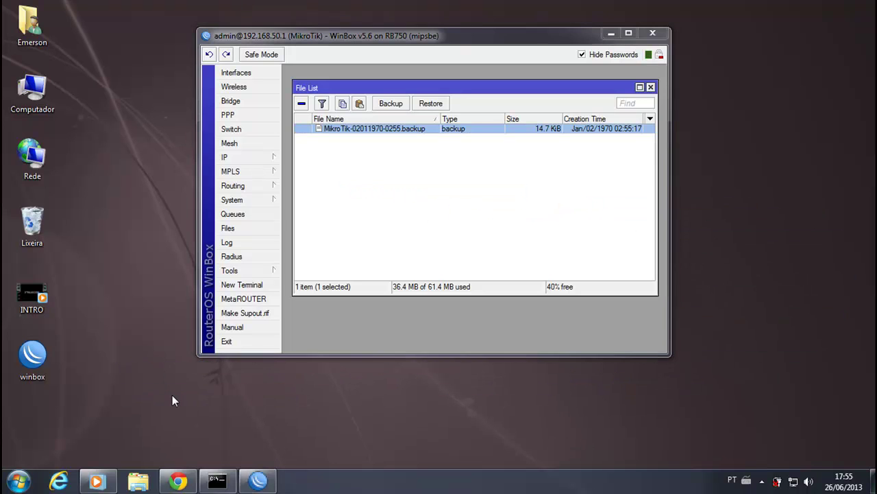
{"action": "left_click", "coordinate": [234, 406]}
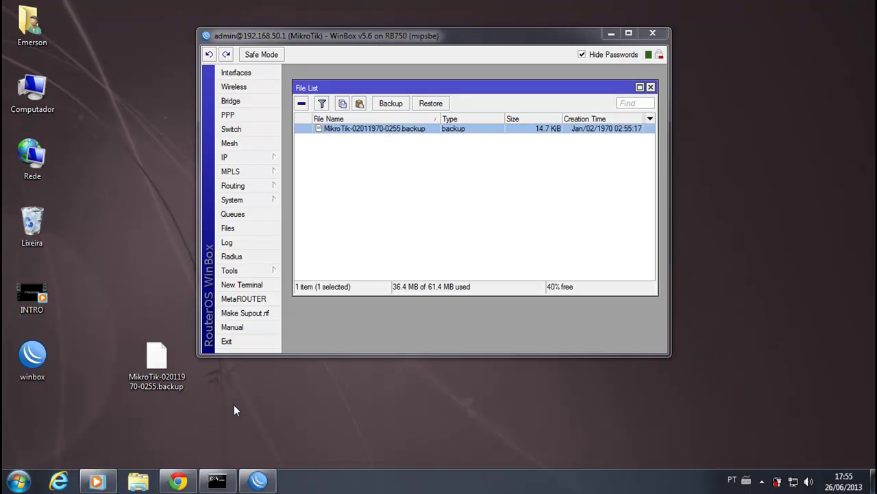
Delete the backup file from the router and move its desktop copy up beside the WinBox window
{"action": "left_click", "coordinate": [371, 131]}
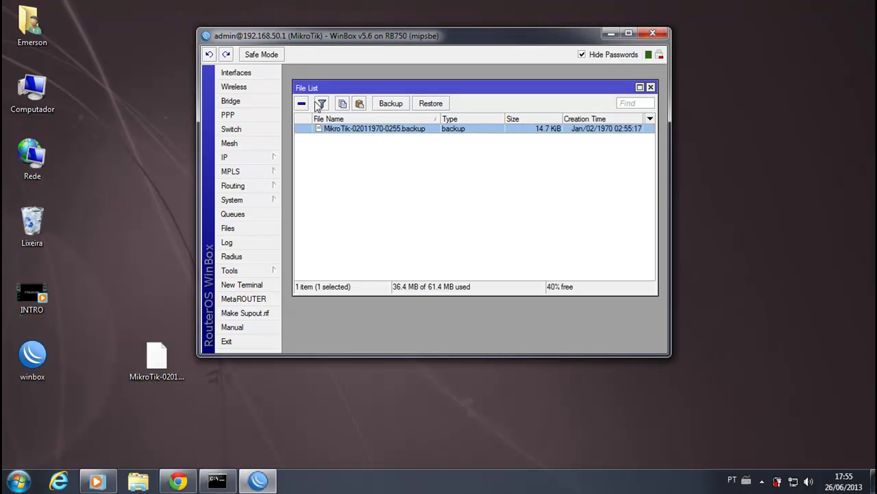
{"action": "left_click", "coordinate": [302, 104]}
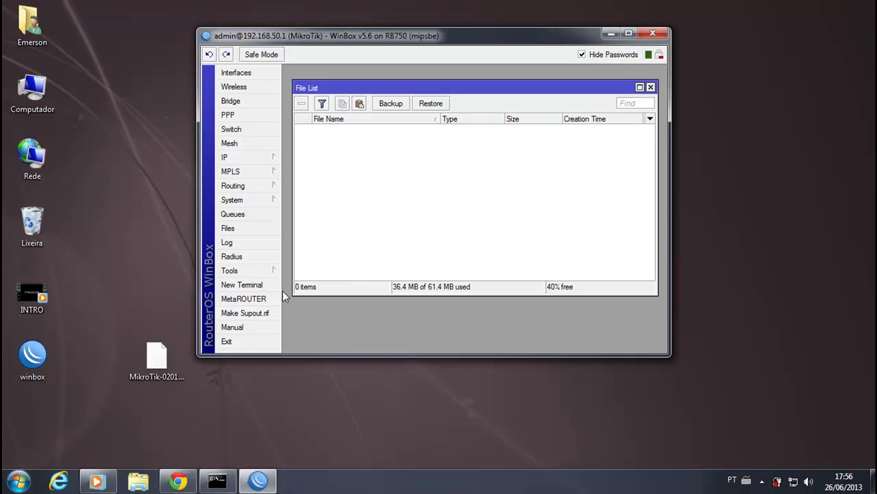
{"action": "left_click", "coordinate": [157, 355]}
{"action": "left_click_drag", "start_coordinate": [156, 355], "coordinate": [156, 226]}
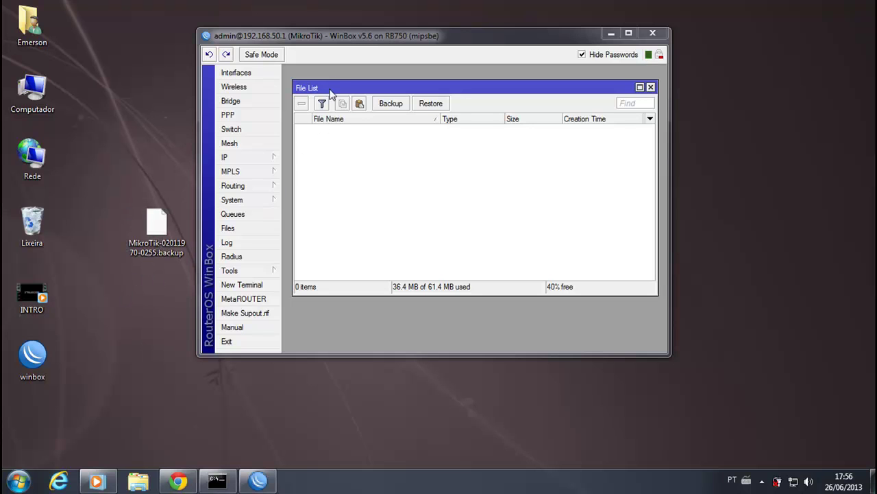
Upload the desktop copy of the backup file into the router's File List
{"action": "left_click_drag", "start_coordinate": [370, 38], "coordinate": [393, 42]}
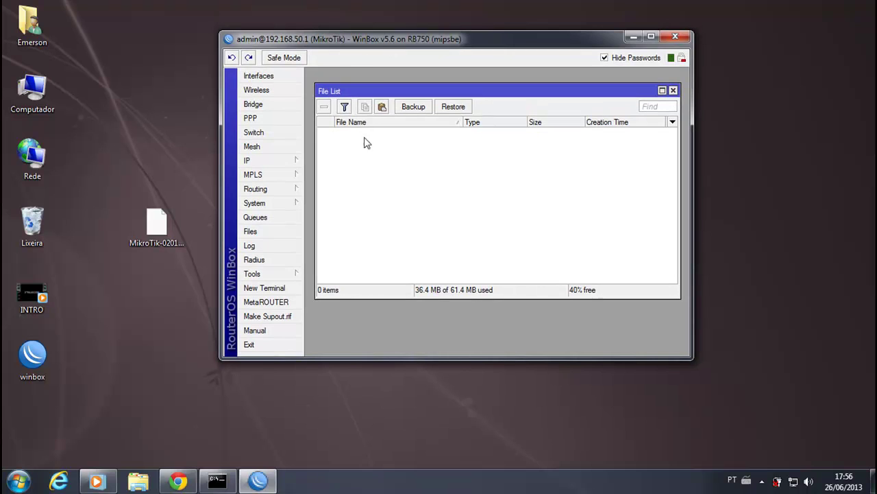
{"action": "left_click", "coordinate": [158, 227]}
{"action": "left_click_drag", "start_coordinate": [157, 225], "coordinate": [395, 188]}
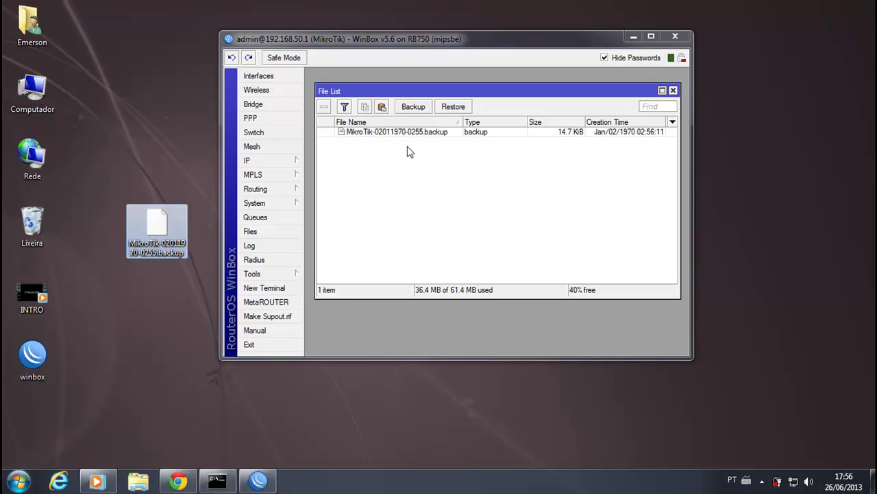
{"action": "left_click", "coordinate": [438, 197]}
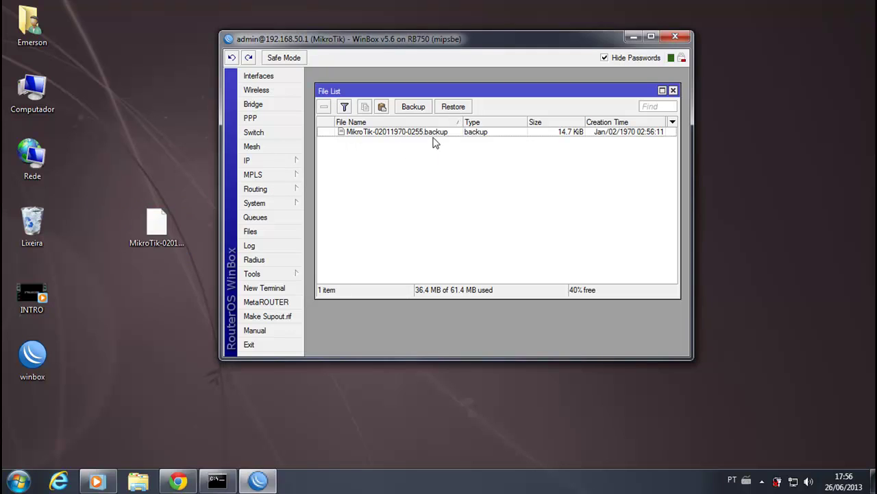
Check the desktop backup file's size in its Windows properties against the uploaded copy in the router's File List
{"action": "left_click", "coordinate": [421, 134]}
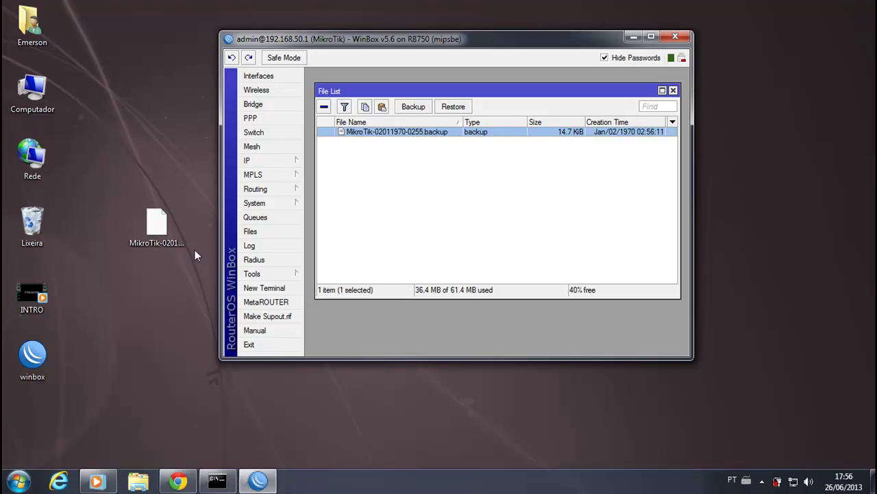
{"action": "right_click", "coordinate": [162, 221]}
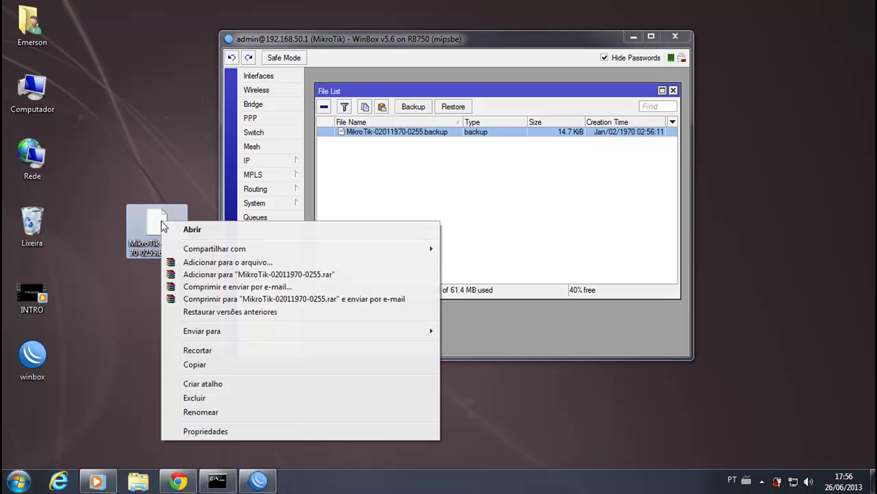
{"action": "left_click", "coordinate": [205, 431]}
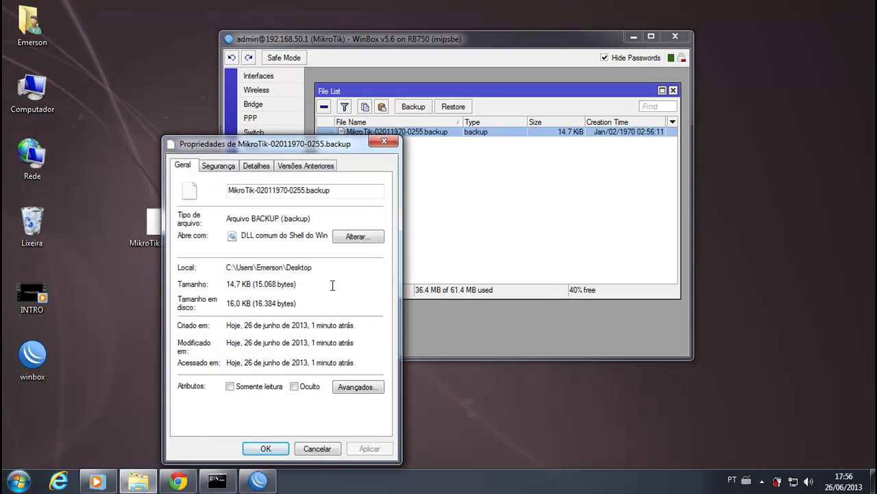
{"action": "left_click_drag", "start_coordinate": [227, 284], "coordinate": [251, 281]}
{"action": "left_click", "coordinate": [244, 293]}
{"action": "left_click", "coordinate": [384, 142]}
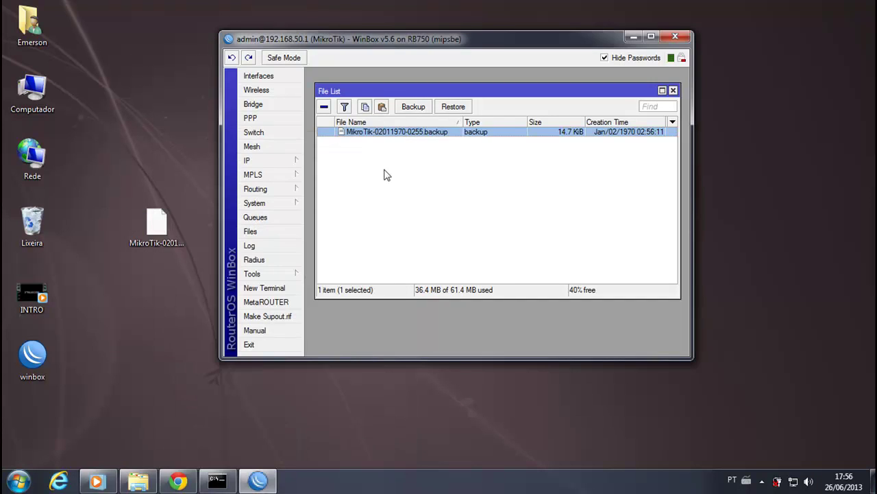
Delete the backup file from the router's File List and move its desktop copy to the Recycle Bin
{"action": "left_click", "coordinate": [446, 163]}
{"action": "left_click", "coordinate": [382, 133]}
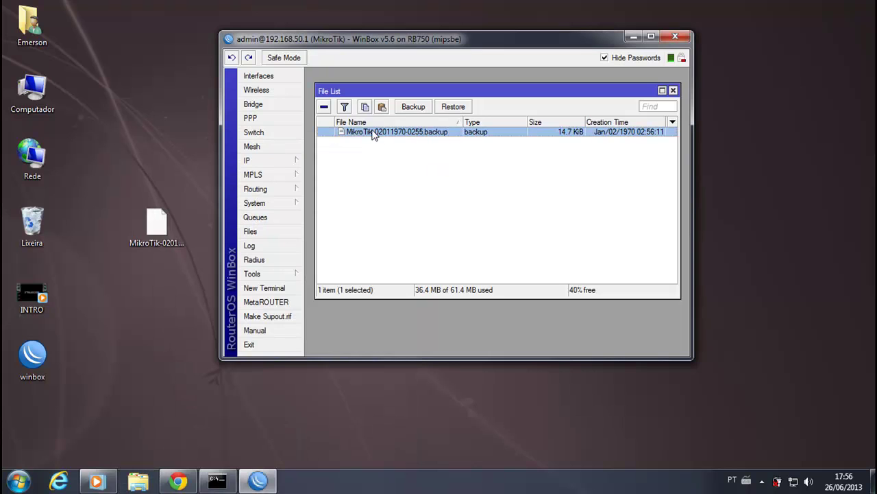
{"action": "left_click", "coordinate": [324, 107]}
{"action": "left_click_drag", "start_coordinate": [164, 228], "coordinate": [44, 237]}
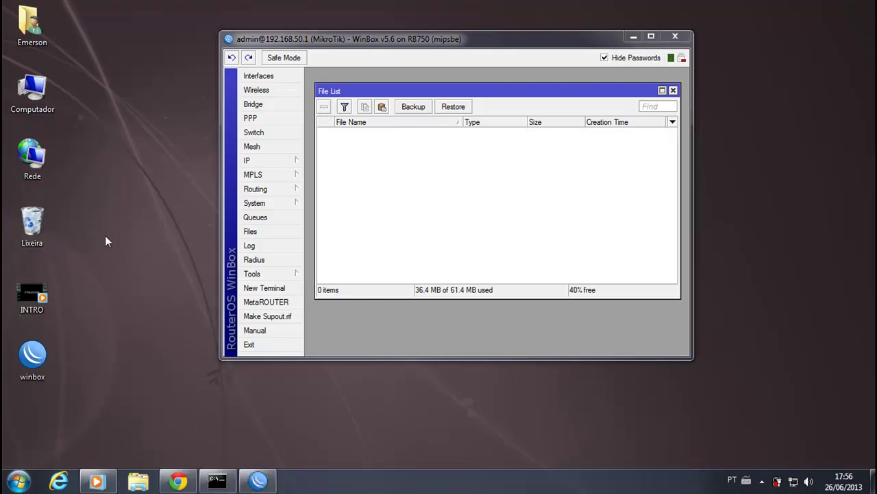
Close the File List and end the WinBox session with the router
{"action": "left_click_drag", "start_coordinate": [541, 38], "coordinate": [517, 39]}
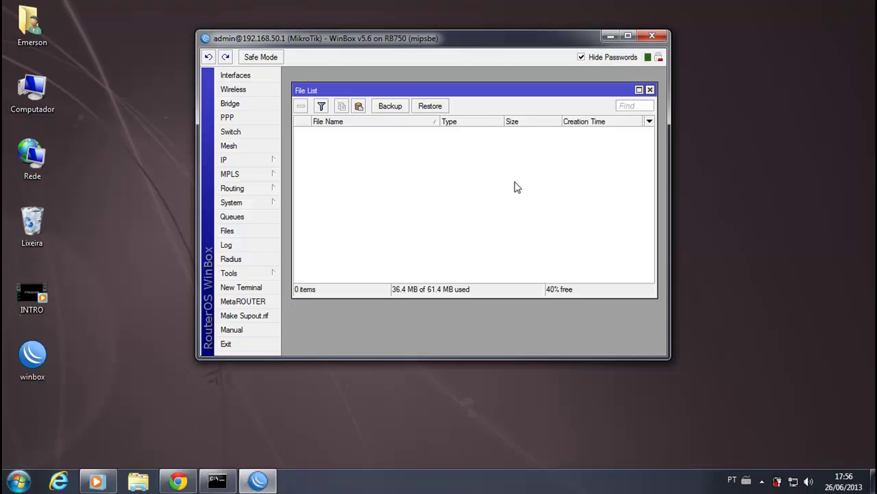
{"action": "left_click", "coordinate": [651, 90]}
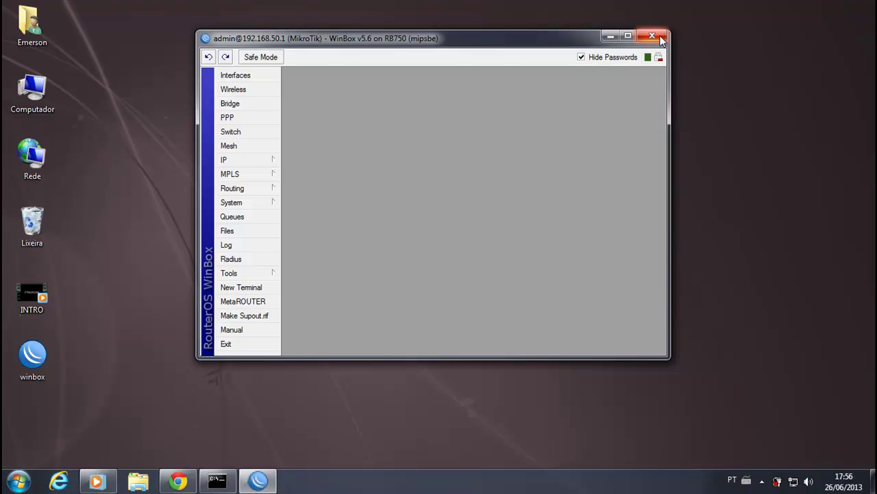
{"action": "left_click", "coordinate": [659, 38]}
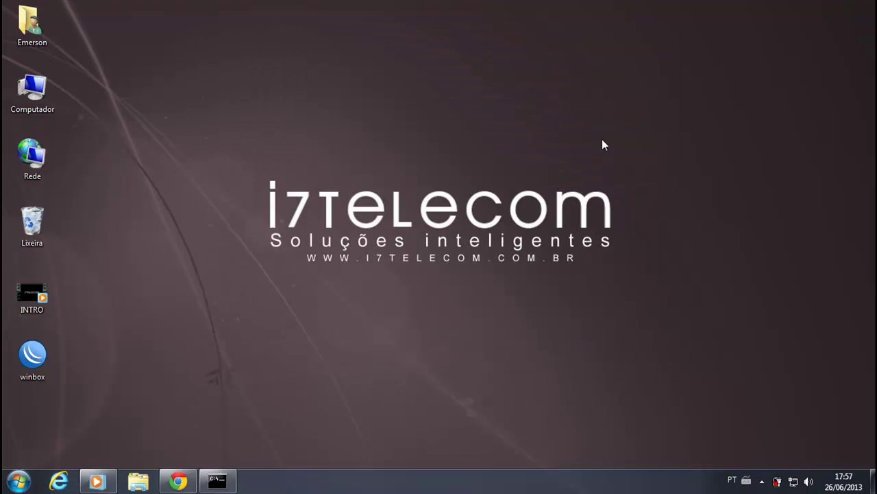